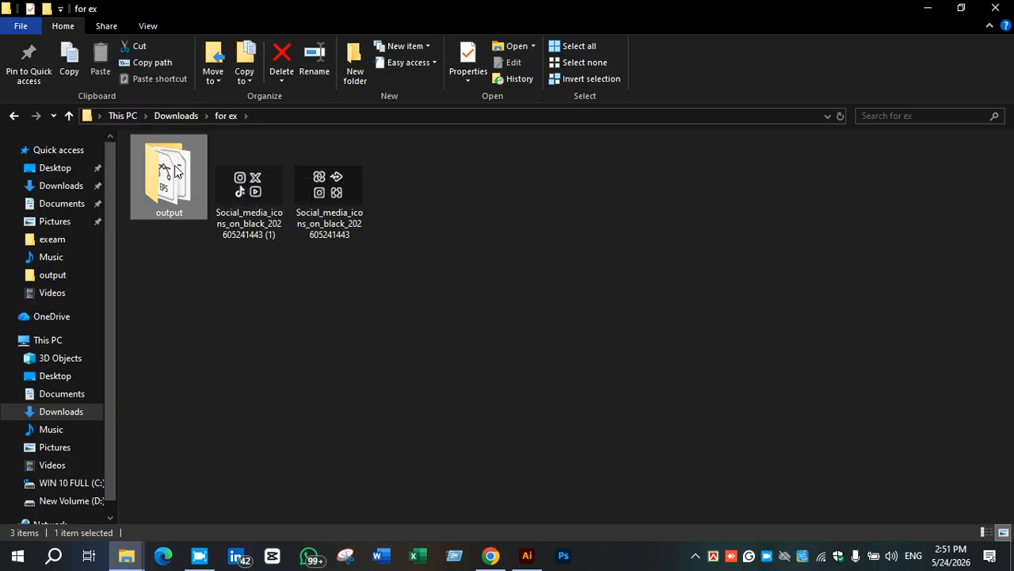
Move the output folder from the for ex folder up into Downloads
click(259, 355)
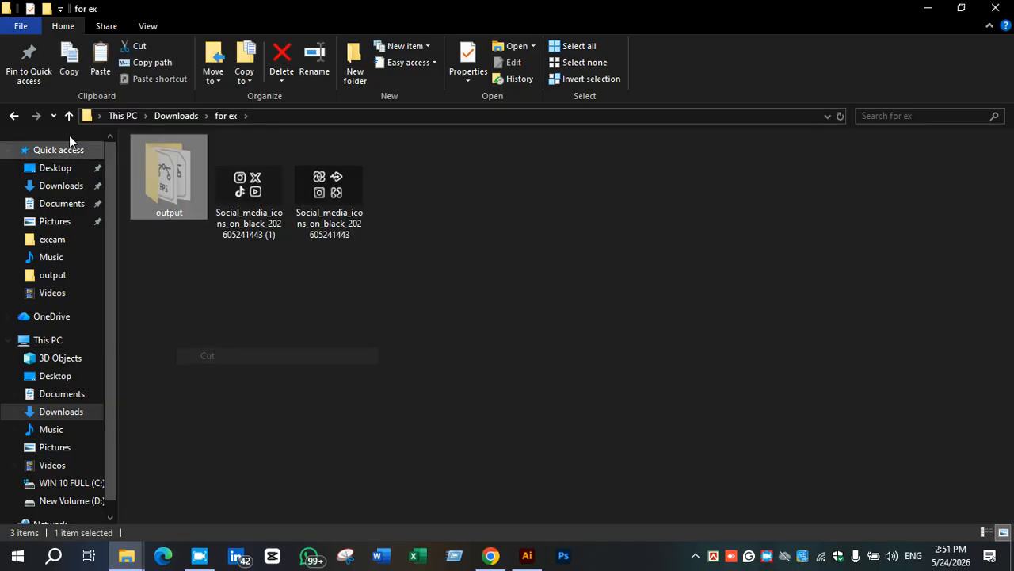
click(15, 116)
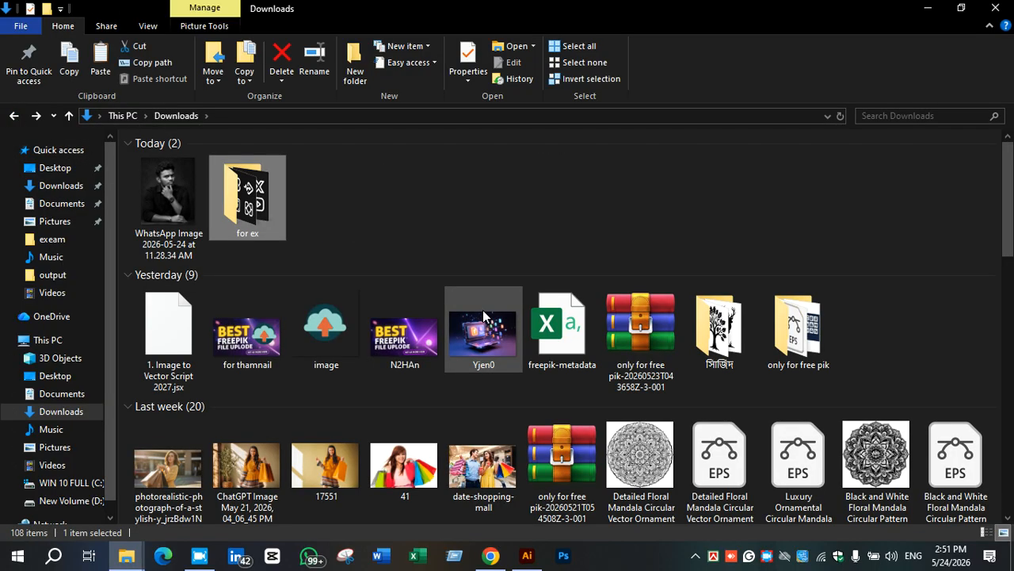
key(ctrl+v)
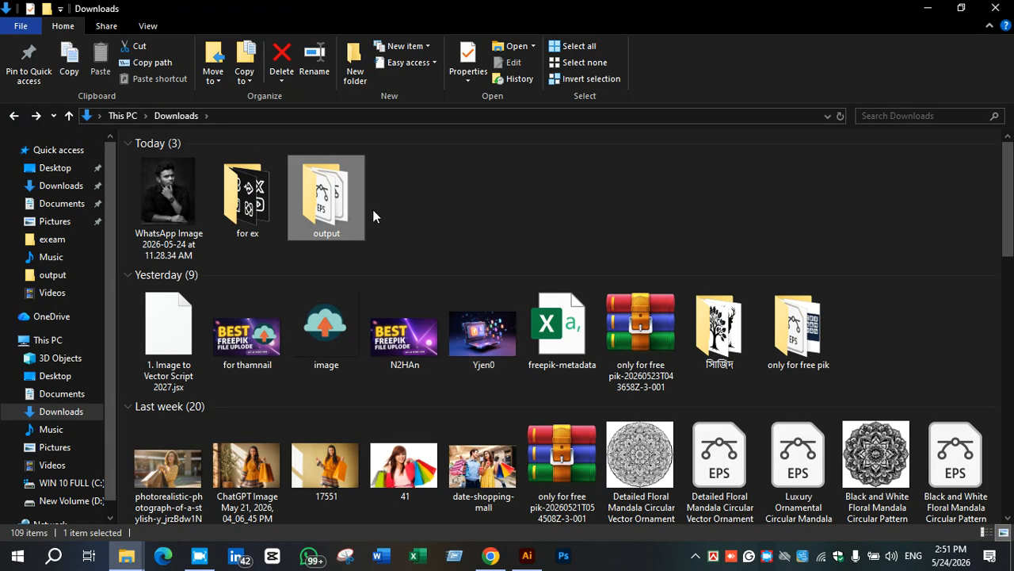
click(427, 224)
Rename the moved output folder in Downloads to st
click(347, 204)
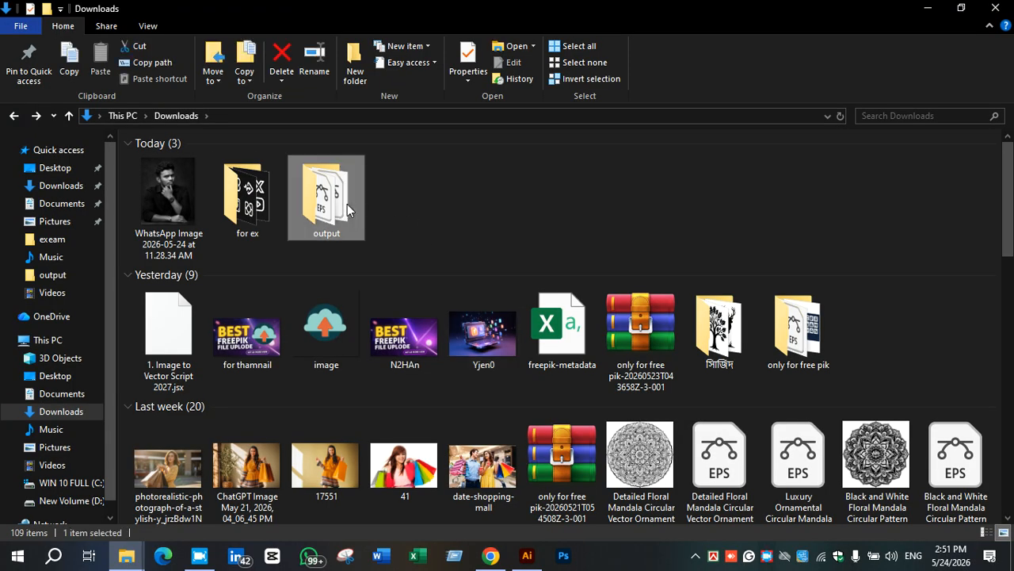
click(314, 71)
text(s)
key(Return)
click(412, 182)
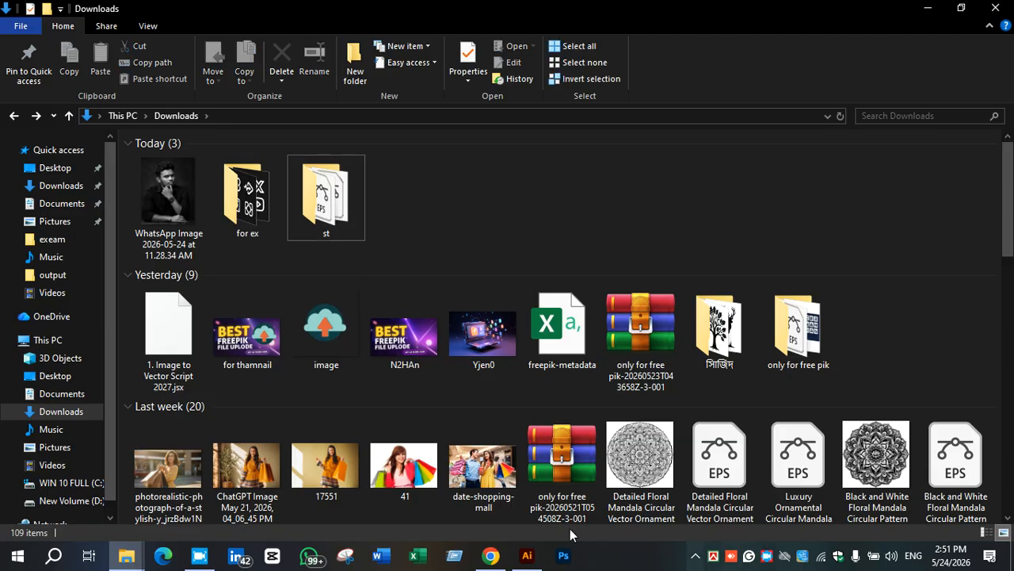
Switch to CSVGen Pro in Chrome and add the st folder from Downloads to the upload area
click(491, 555)
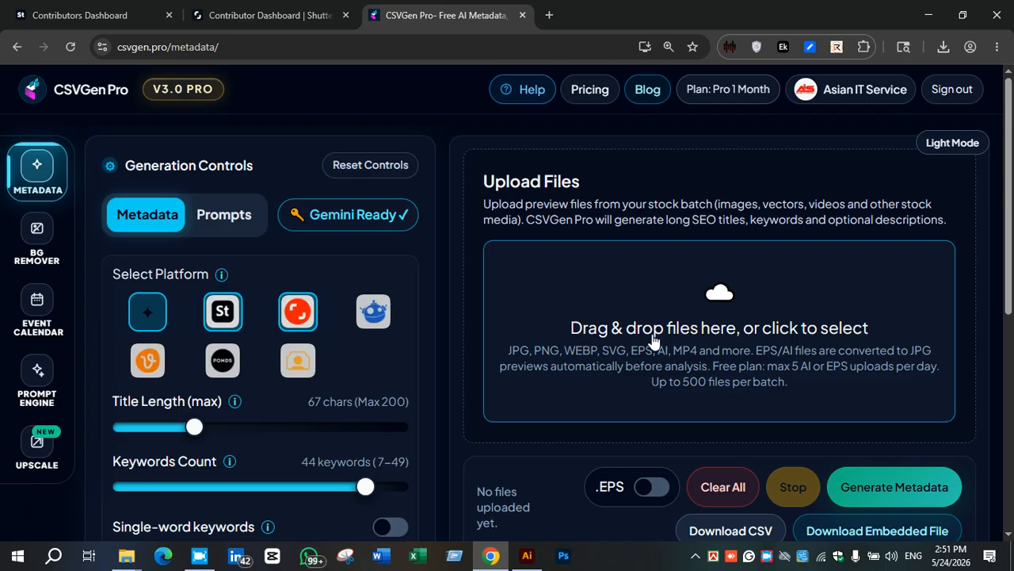
click(126, 556)
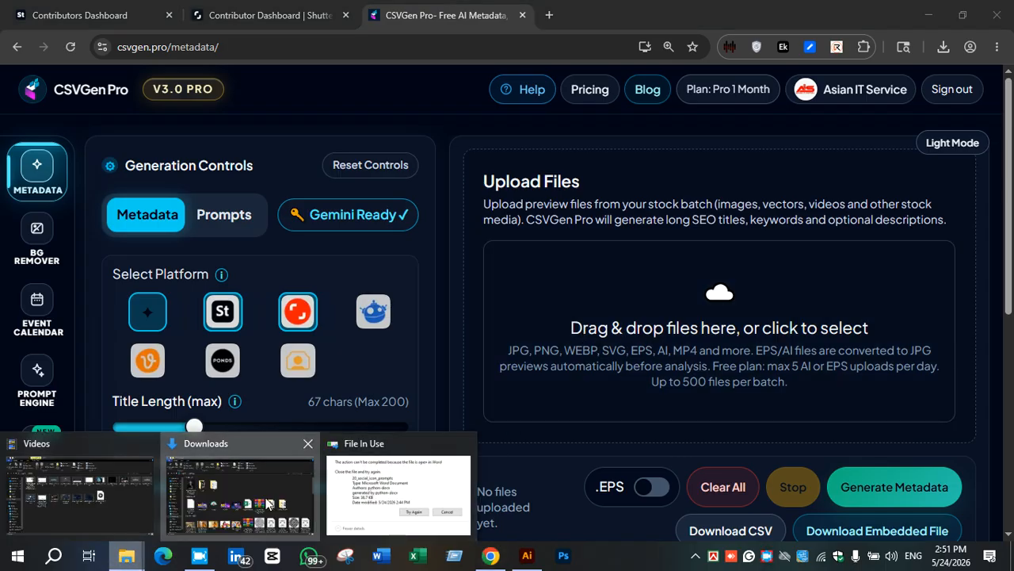
click(311, 501)
drag(349, 208, 703, 327)
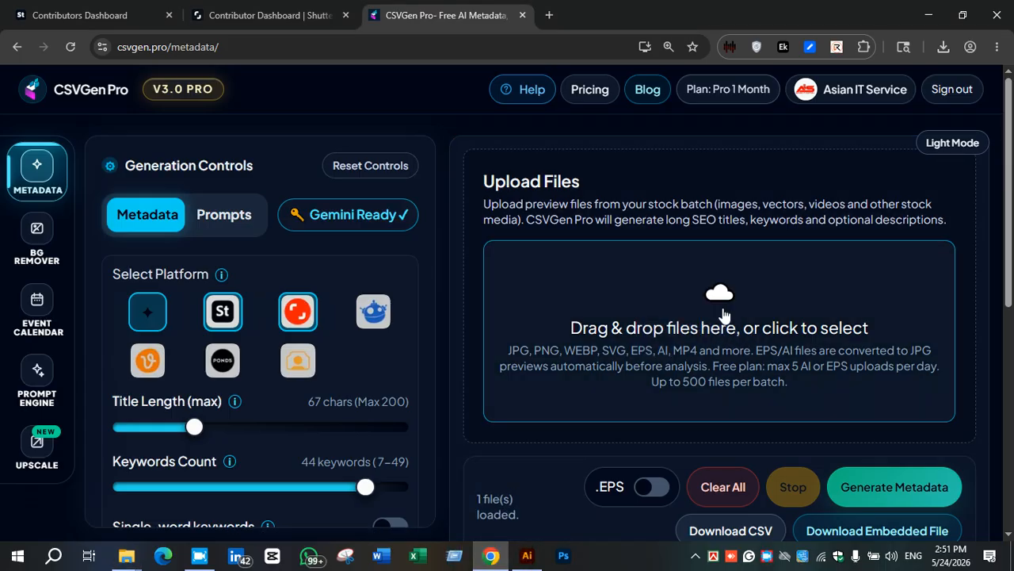
Add both Social_media_icons_on_black EPS files from the st folder in Downloads to the upload batch
click(741, 332)
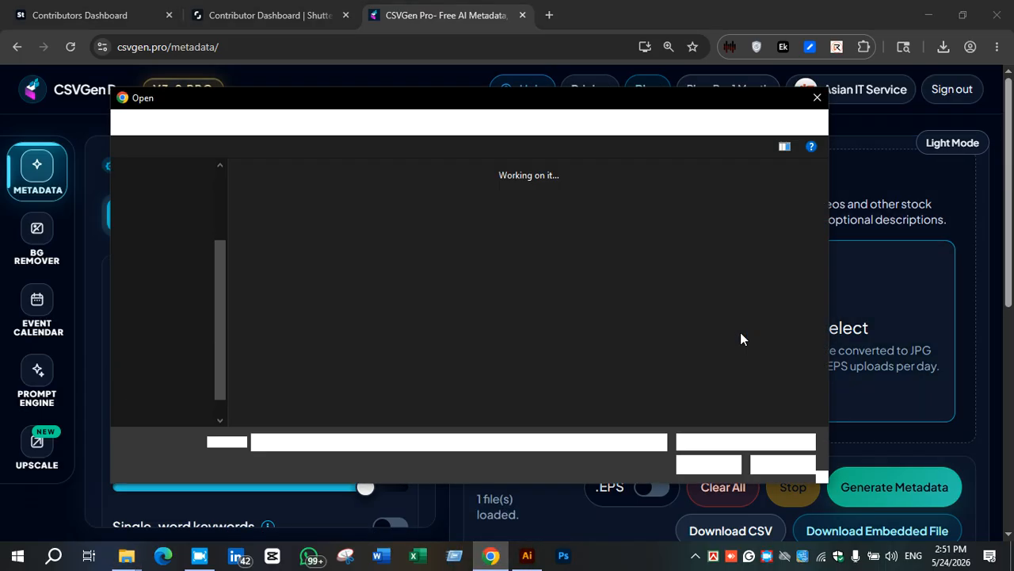
double_click(463, 237)
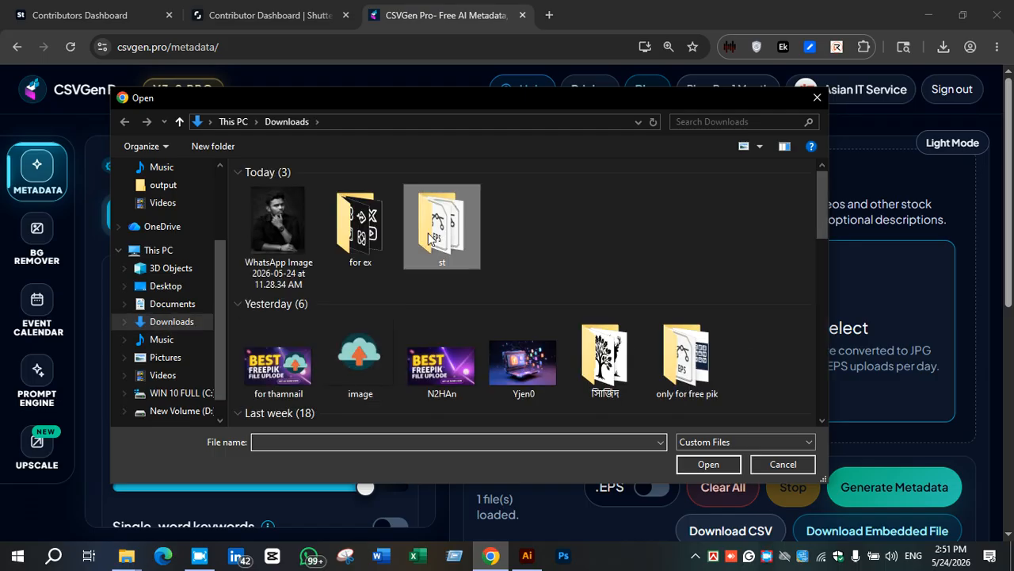
click(388, 205)
key(ctrl+a)
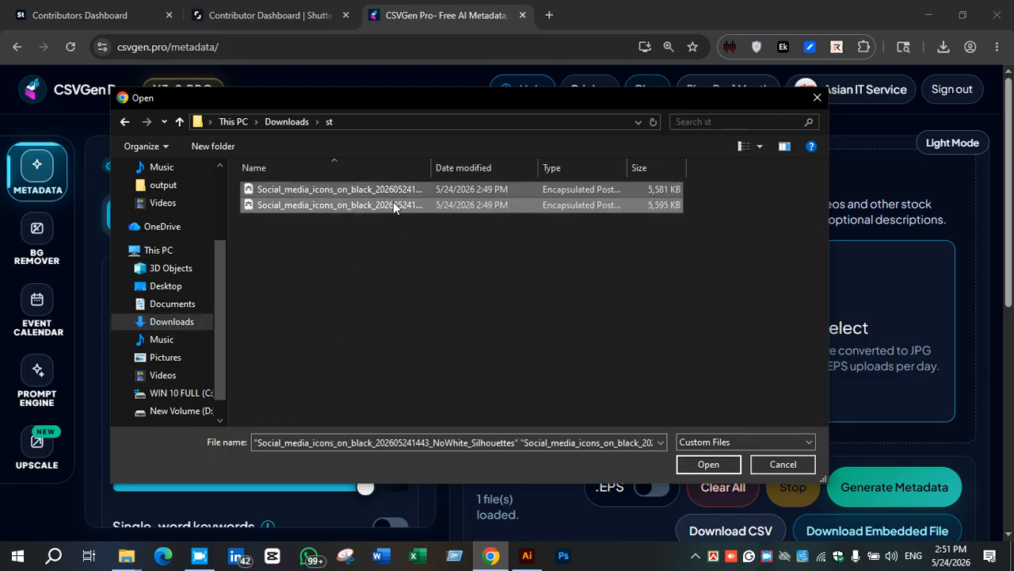
click(721, 463)
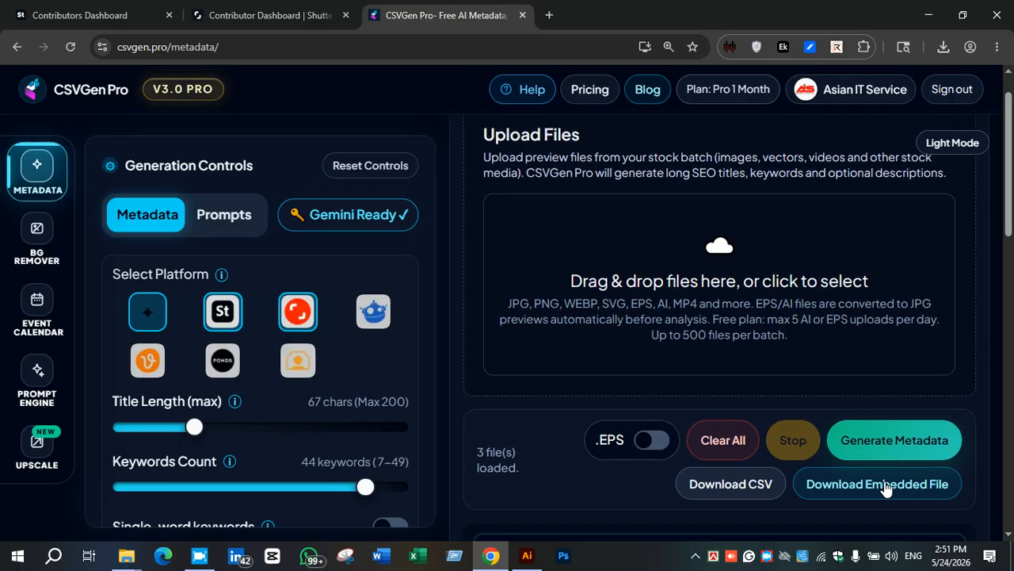
Try to generate metadata for the loaded files, check each file's result and dismiss the help dialog
click(870, 339)
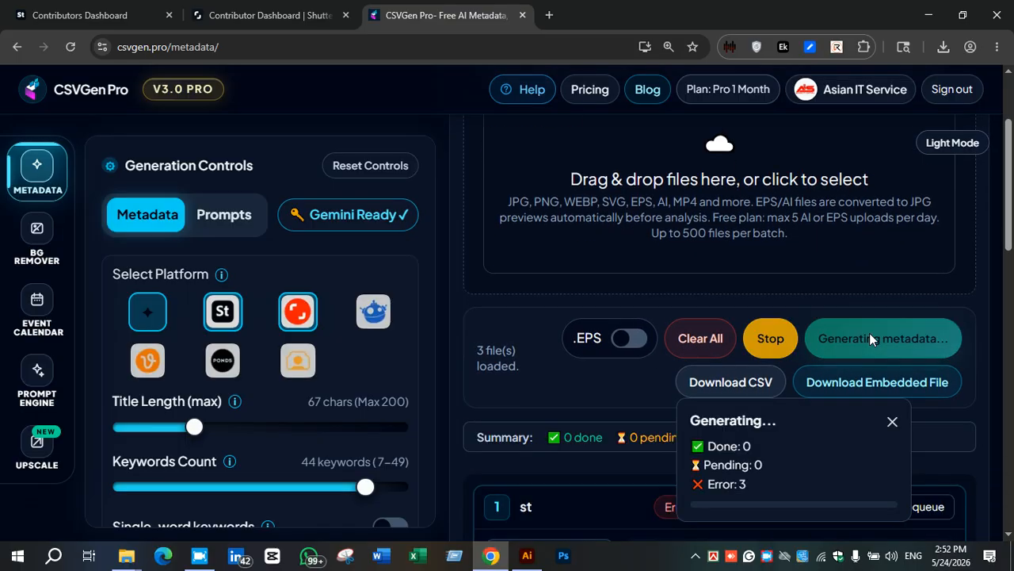
scroll(870, 339, down, 3)
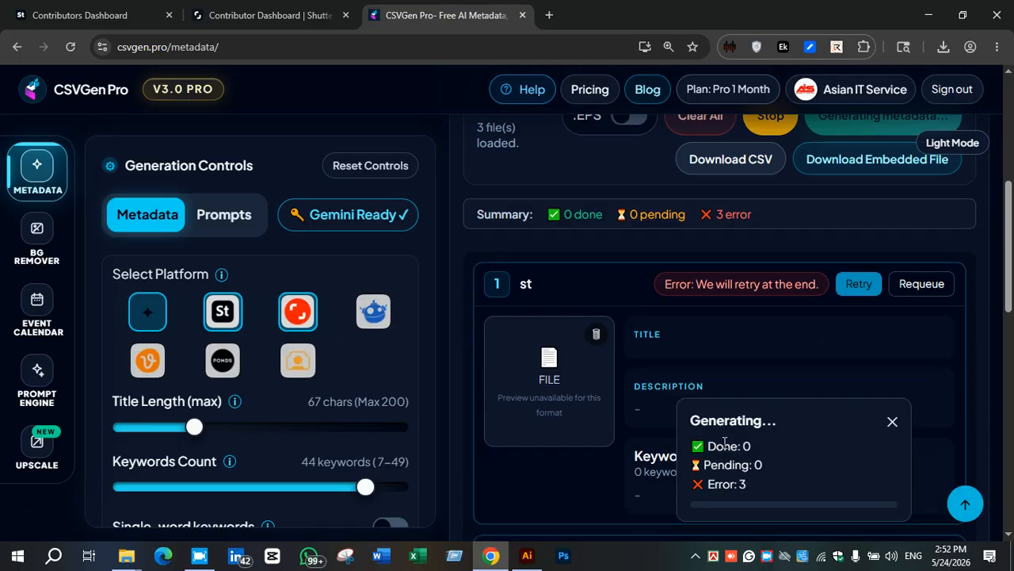
scroll(650, 388, down, 4)
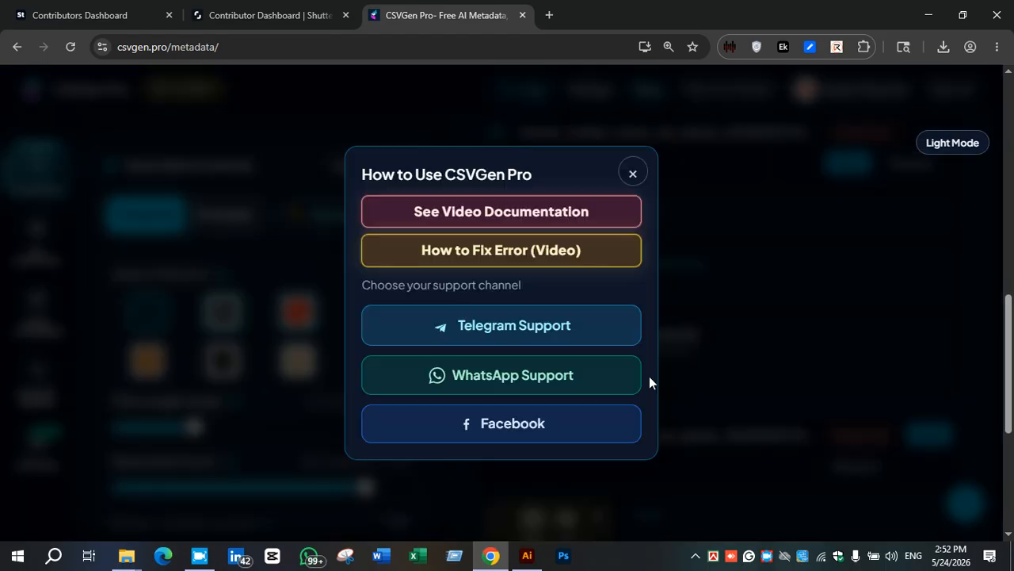
click(633, 172)
scroll(713, 333, up, 3)
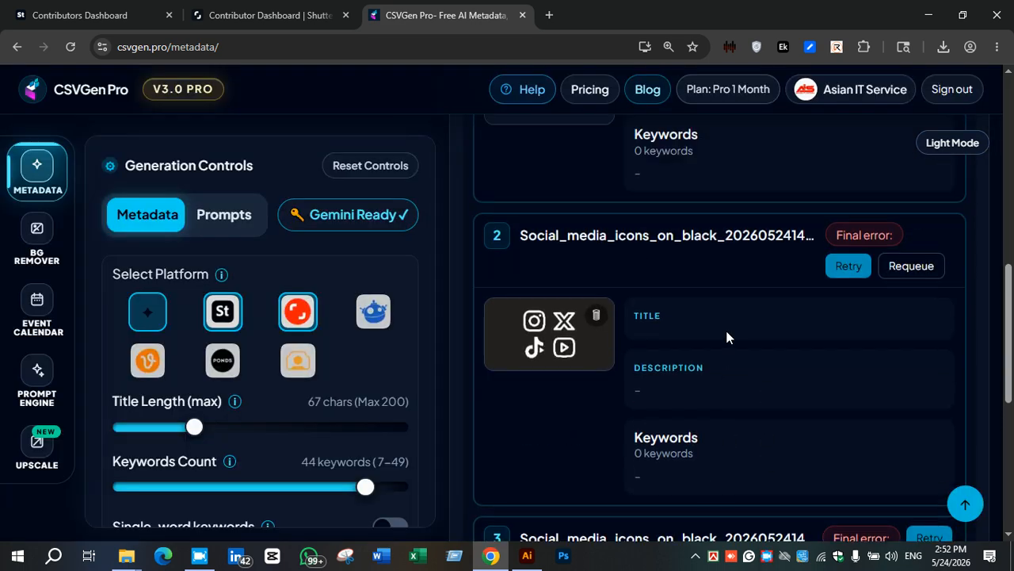
click(339, 221)
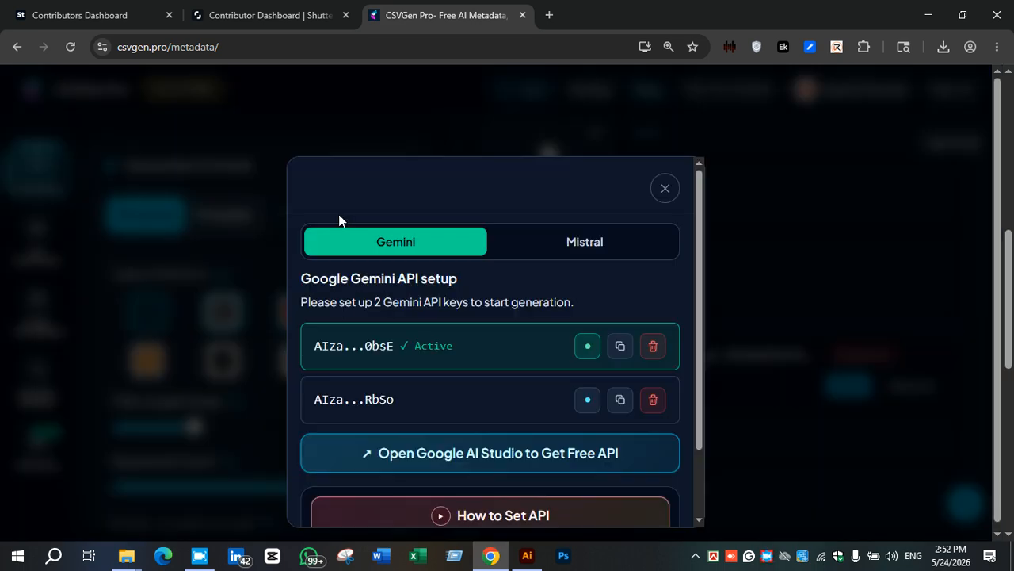
scroll(646, 301, down, 1)
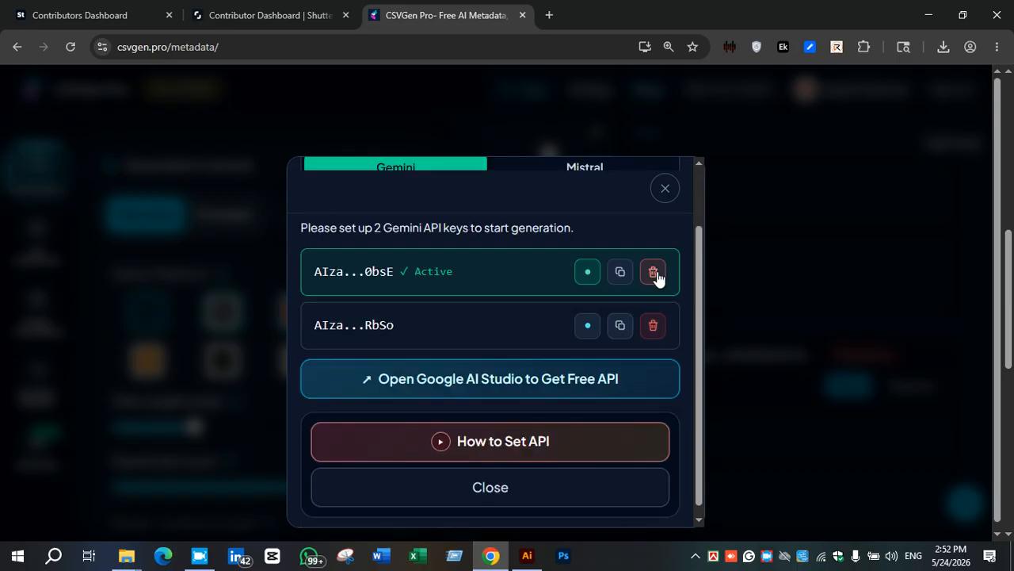
click(665, 188)
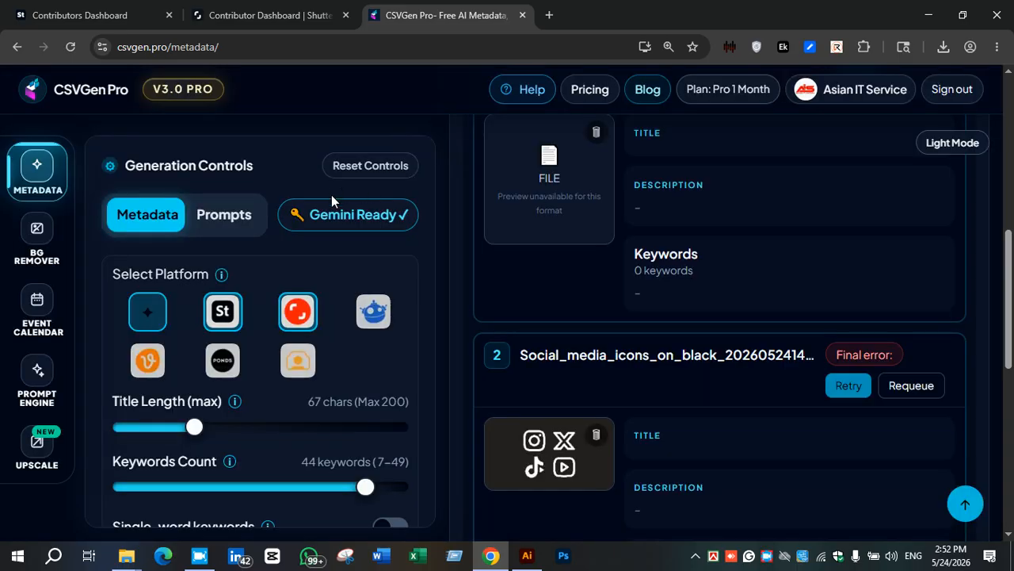
Open Google AI Studio from the Gemini API setup, copy the Default Gemini API Key and return to CSVGen Pro
click(355, 229)
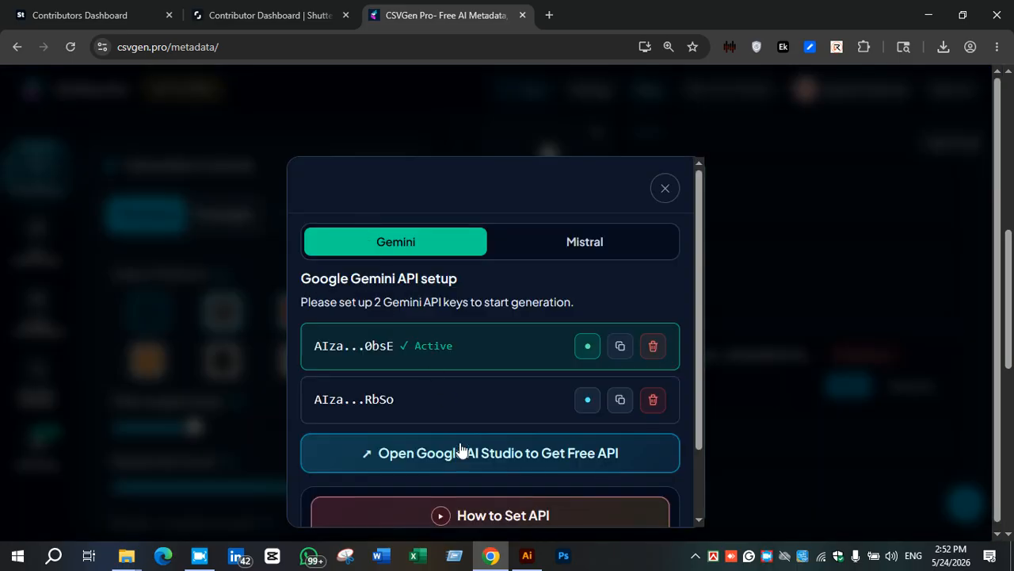
scroll(454, 431, down, 1)
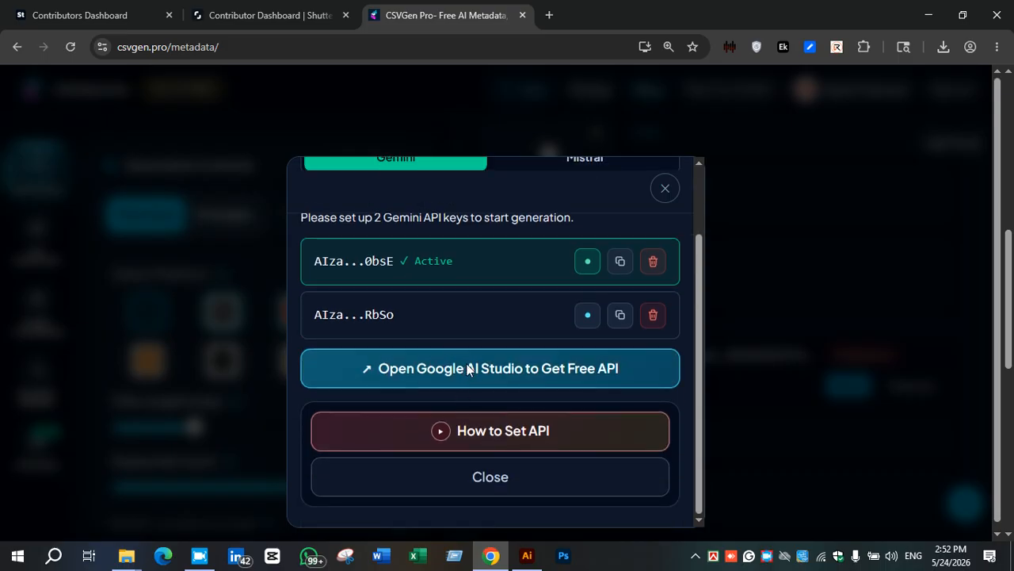
click(468, 369)
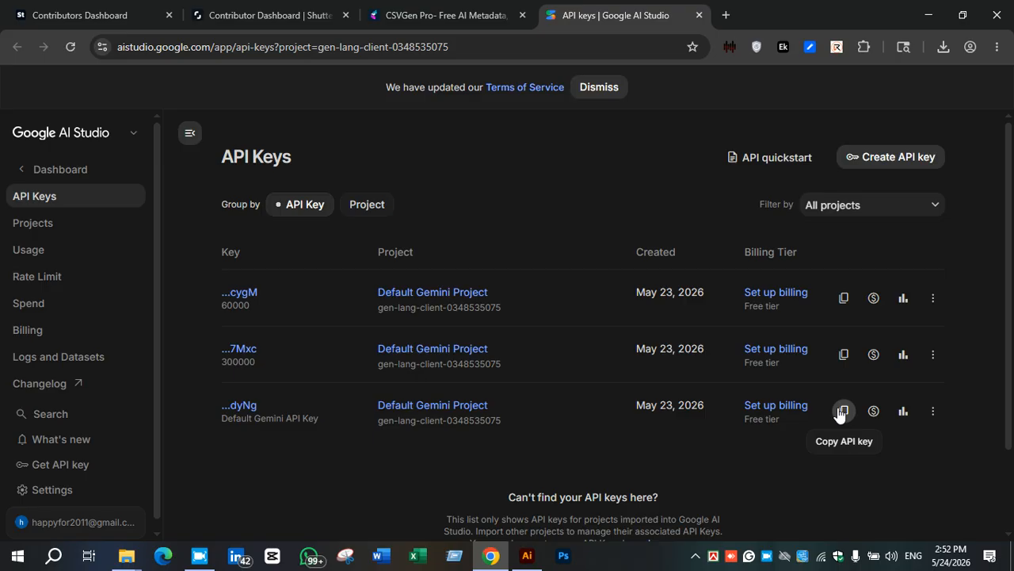
click(842, 412)
click(308, 11)
click(396, 10)
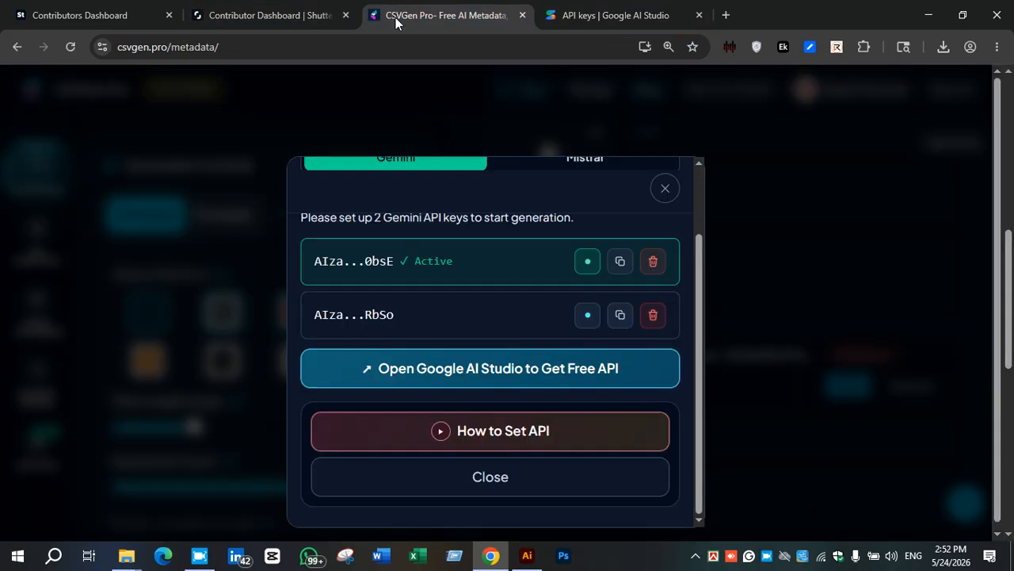
Delete the active Gemini API key, paste and save the copied API key as key 2, and close the API setup
scroll(462, 309, up, 2)
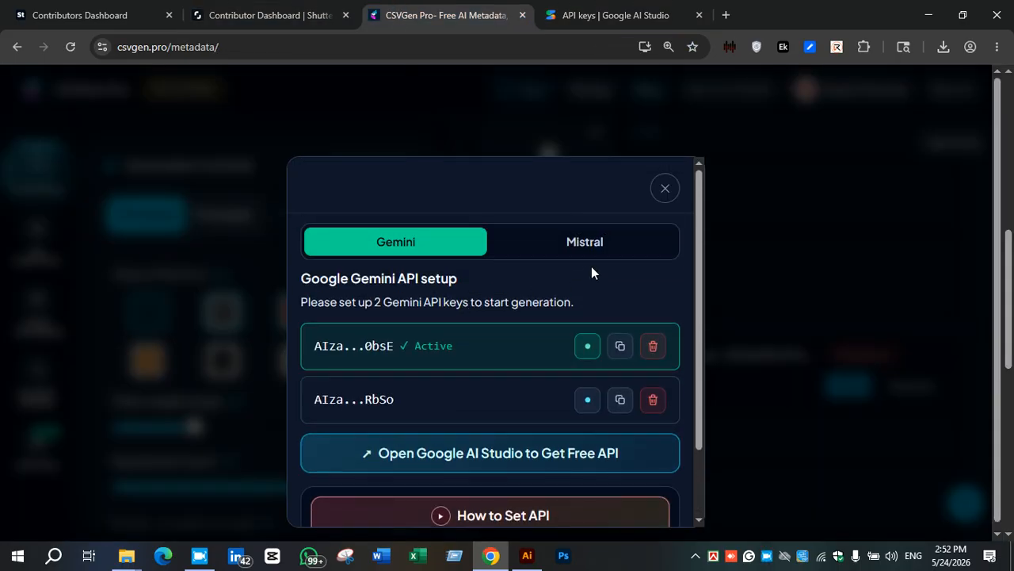
click(618, 243)
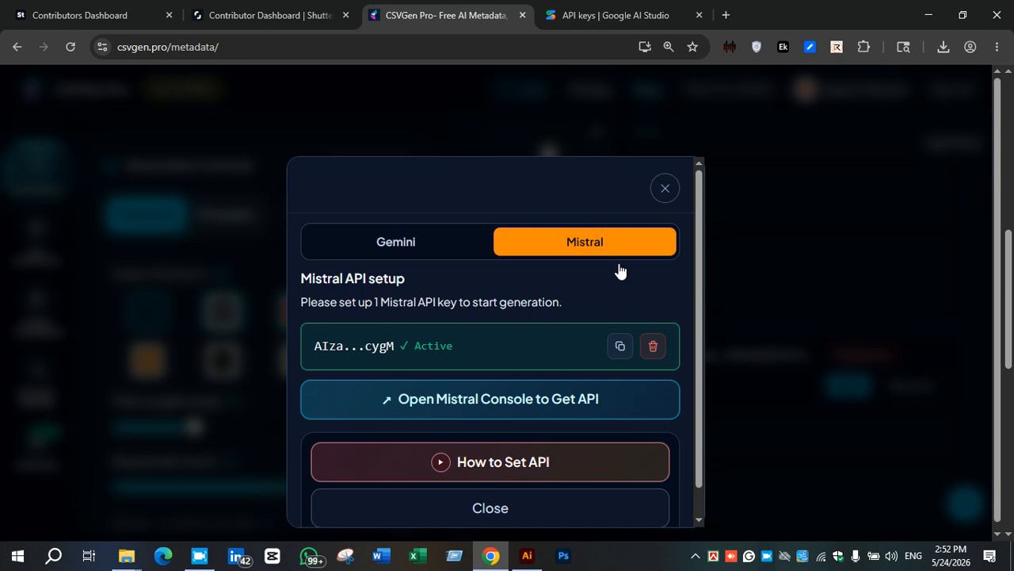
click(402, 247)
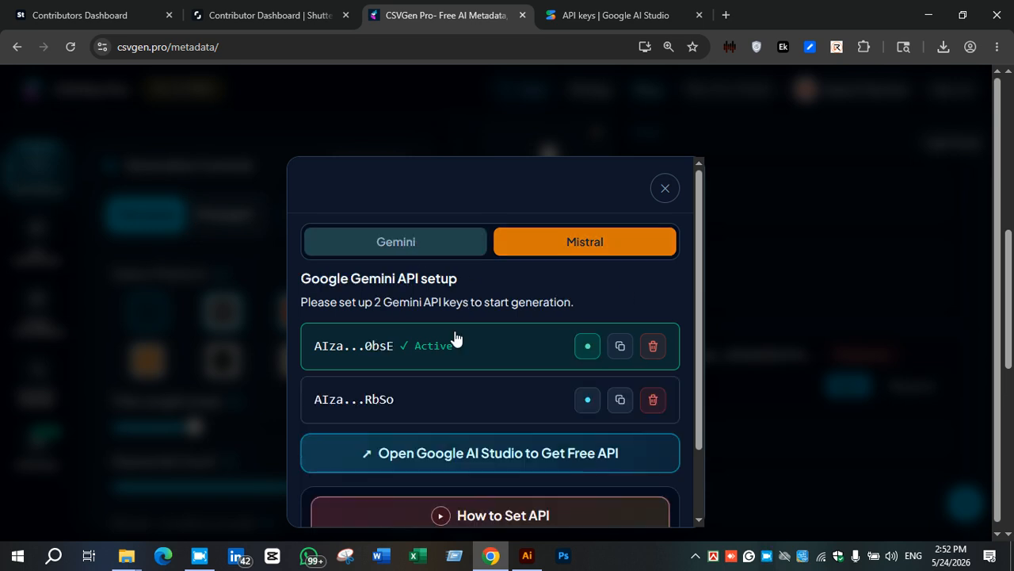
click(650, 351)
click(536, 373)
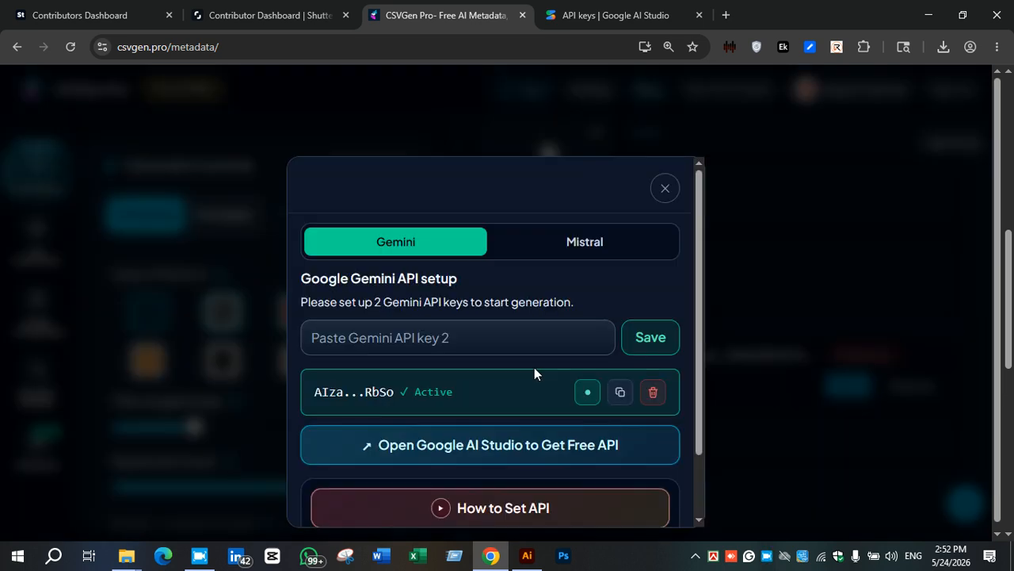
click(464, 334)
key(ctrl+v)
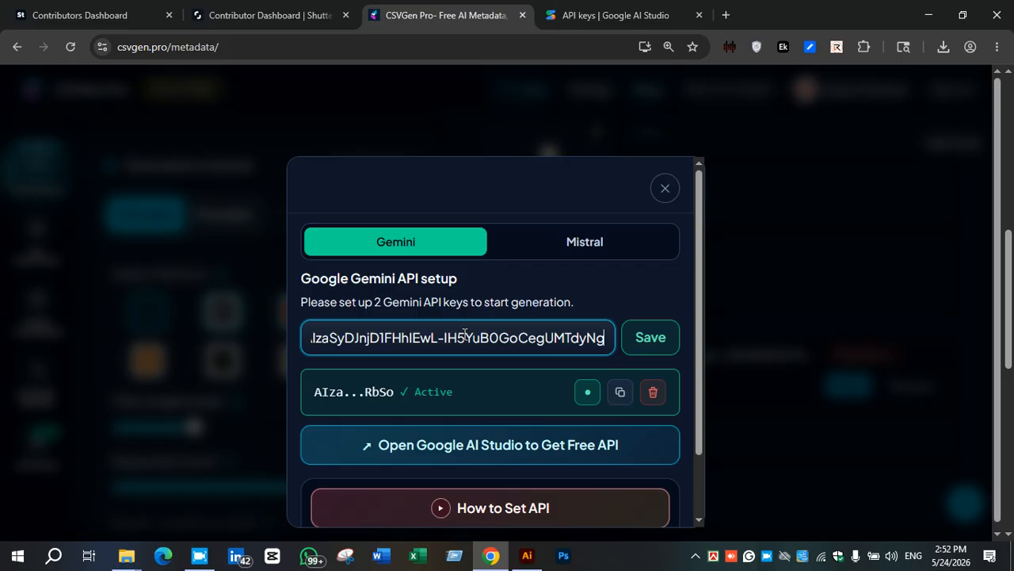
click(648, 339)
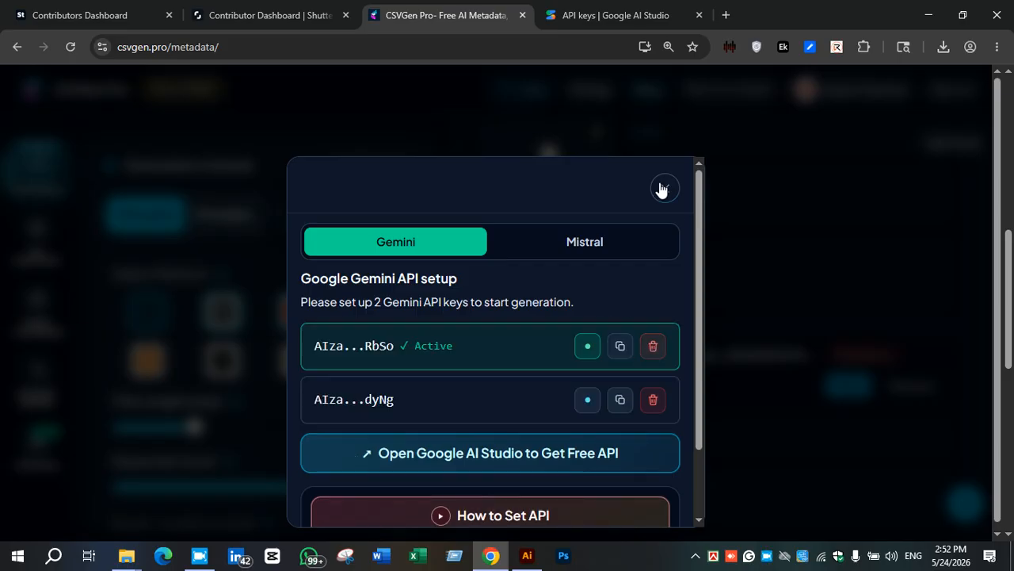
click(663, 188)
Reload the CSVGen Pro metadata page to clear the loaded files
scroll(736, 374, down, 6)
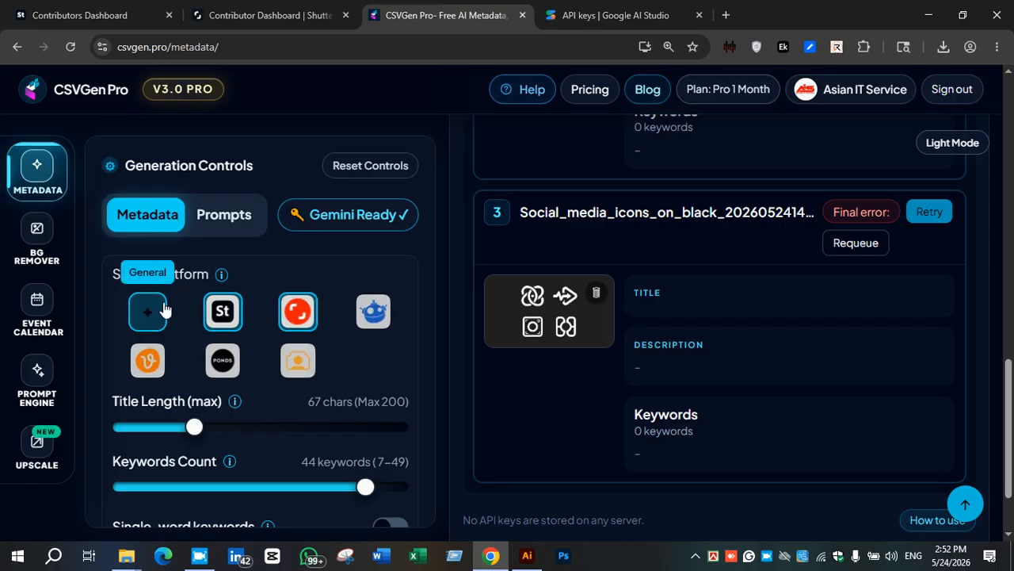
scroll(197, 133, up, 3)
click(76, 49)
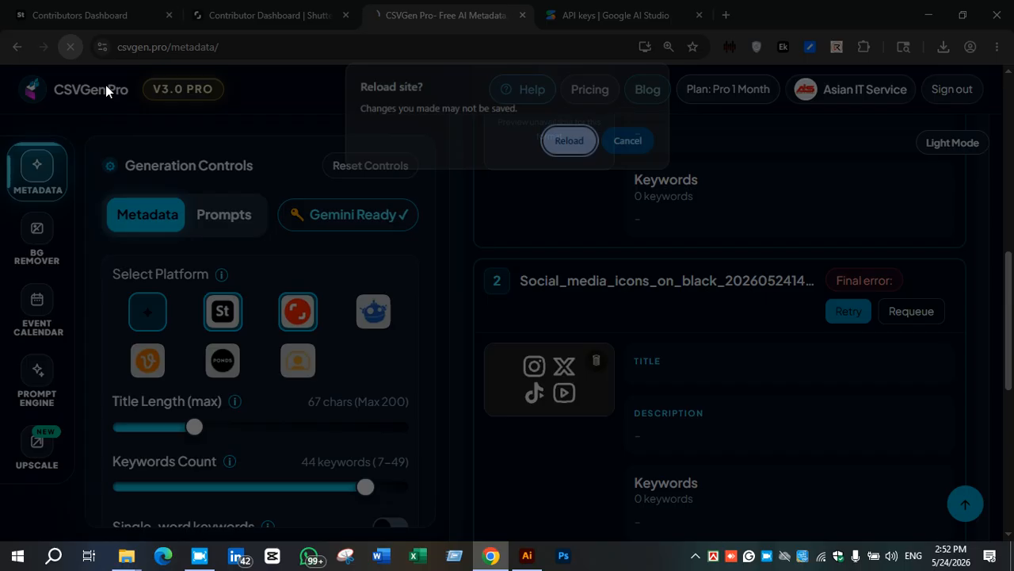
click(568, 143)
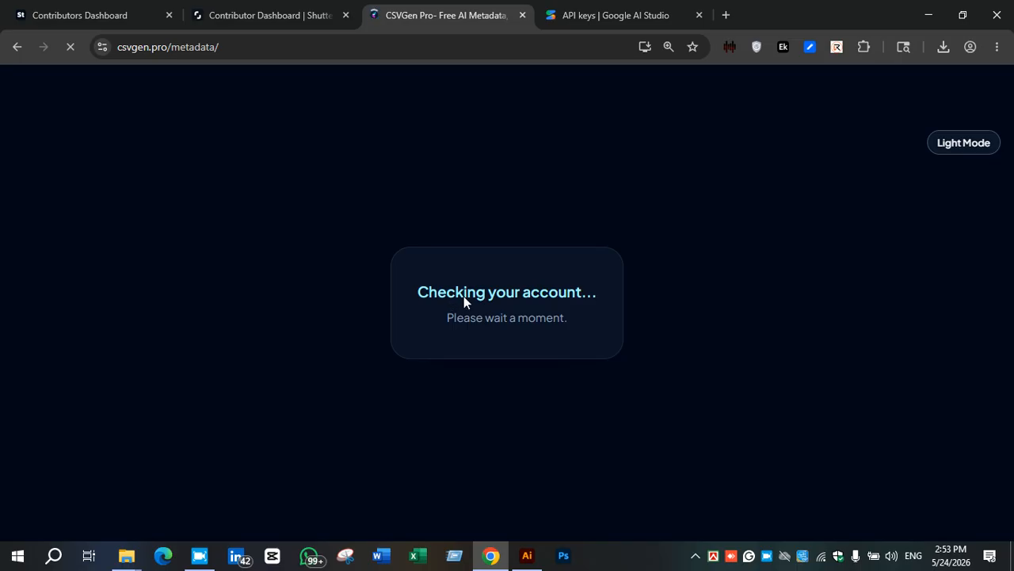
Upload both Social_media_icons_on_black EPS files from the st folder to the metadata generator
scroll(553, 295, down, 5)
scroll(555, 296, up, 4)
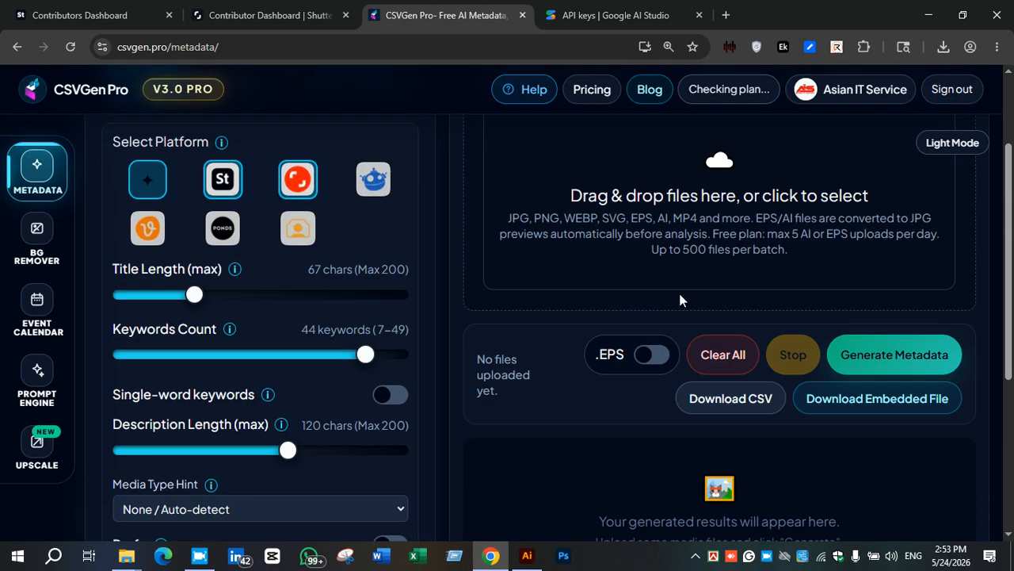
scroll(679, 300, up, 2)
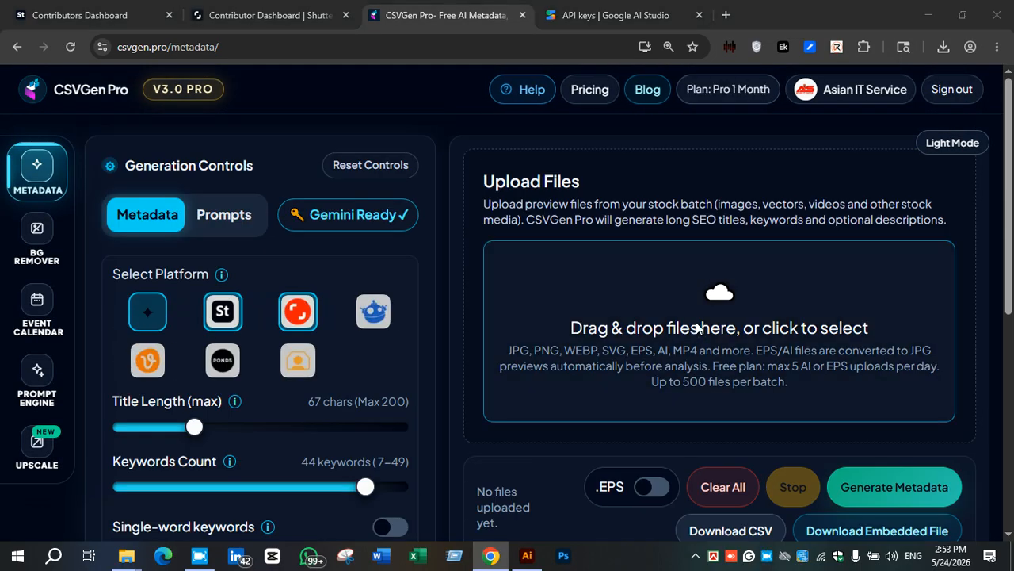
click(695, 322)
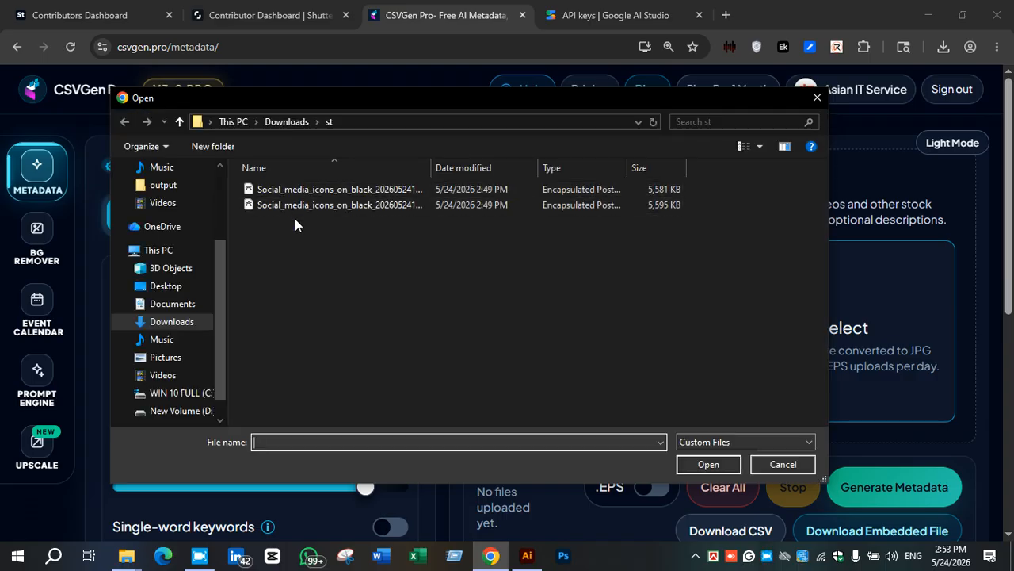
click(302, 204)
key(ctrl+a)
click(686, 465)
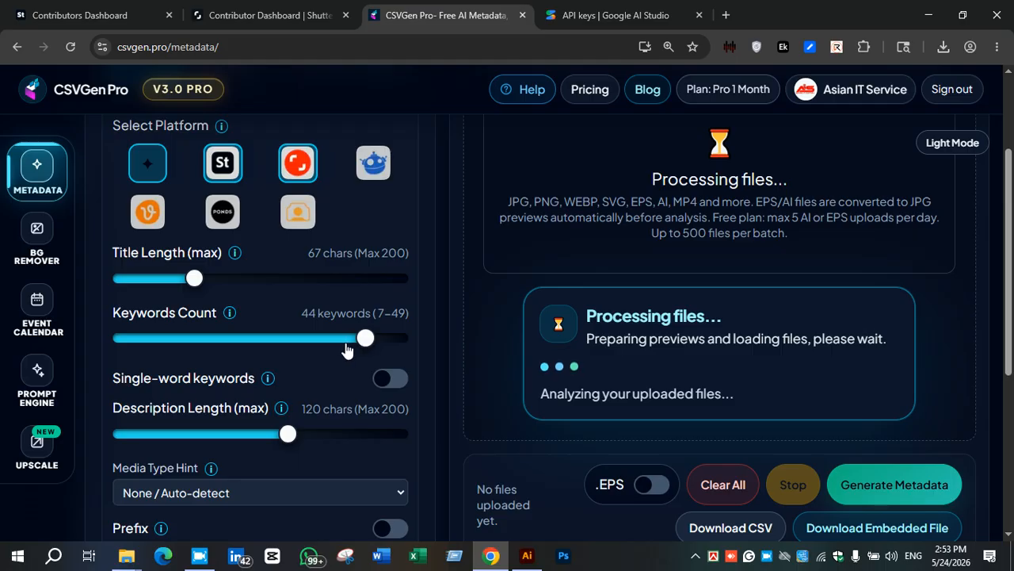
Check the previews of the two loaded EPS files and generate metadata for them
scroll(347, 350, up, 2)
scroll(706, 398, down, 3)
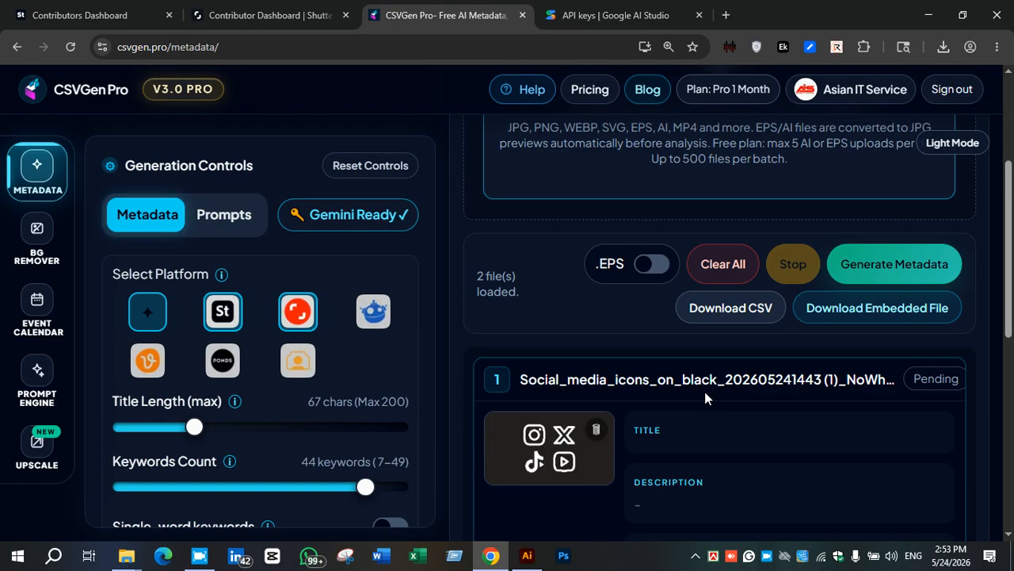
scroll(704, 392, down, 5)
scroll(704, 391, up, 3)
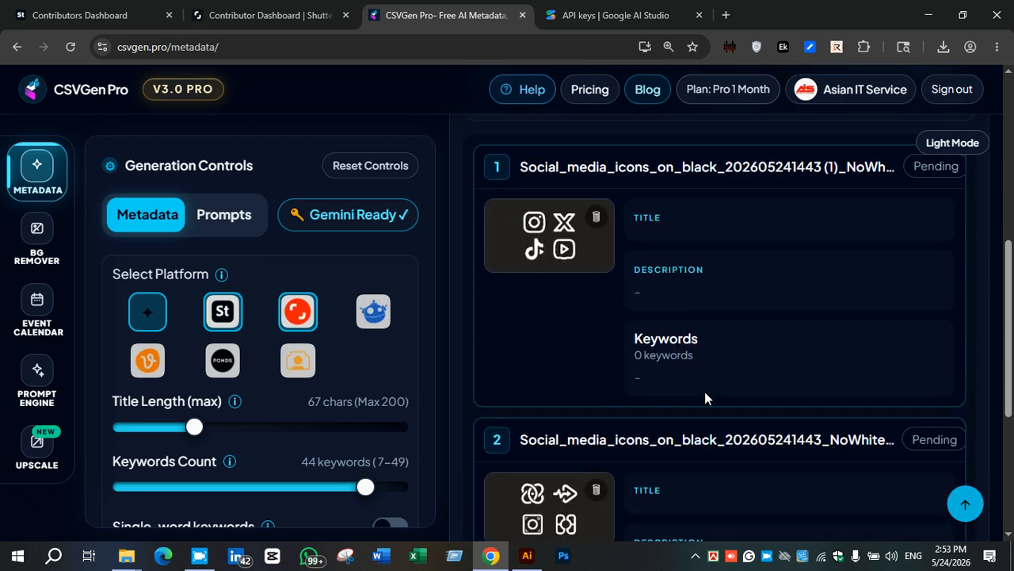
scroll(704, 391, up, 3)
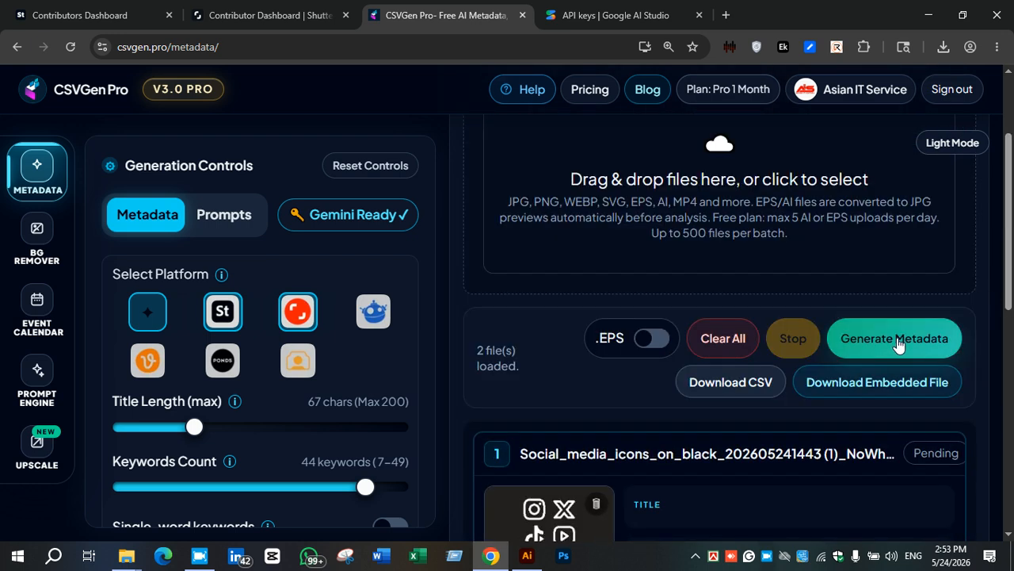
right_click(766, 555)
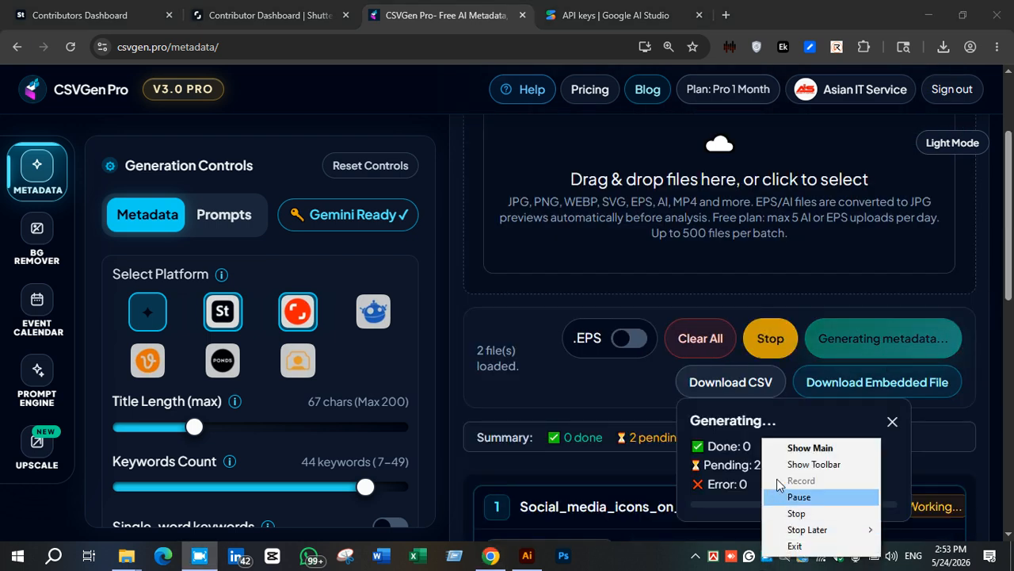
click(808, 448)
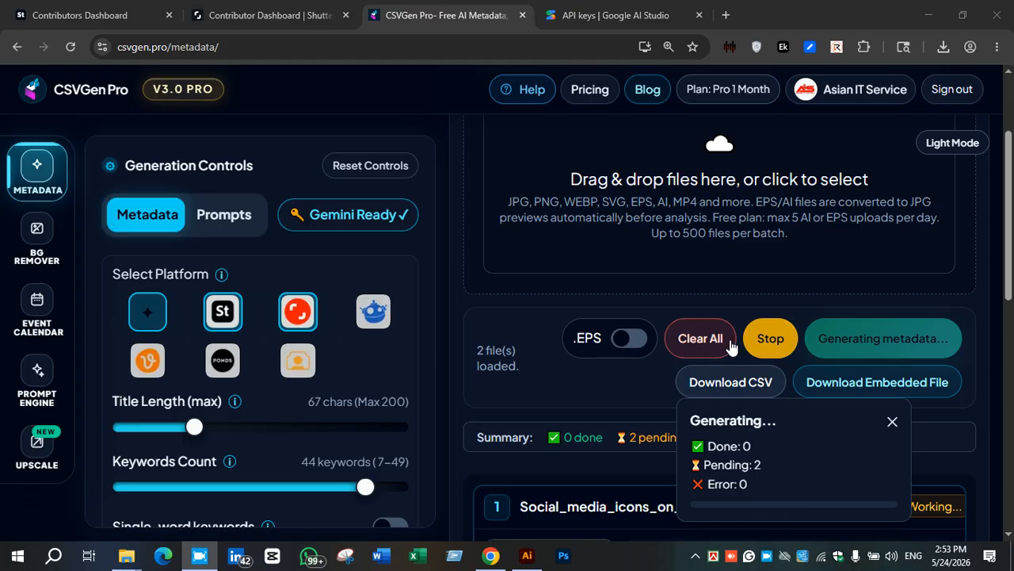
right_click(766, 555)
click(804, 469)
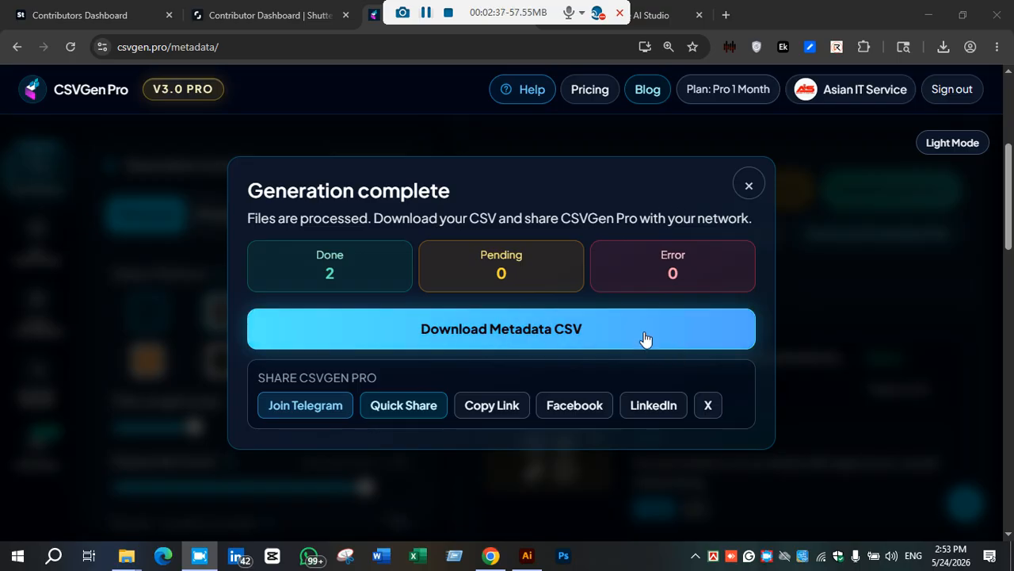
Dismiss the generation summary, deselect Shutterstock and download the metadata CSVs for the general and Adobe Stock platforms
click(750, 187)
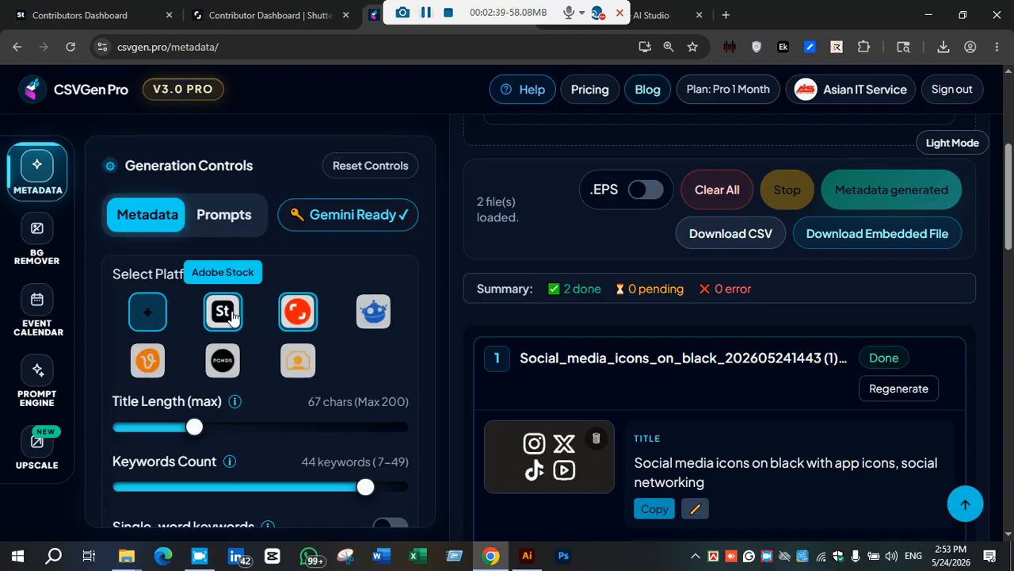
click(300, 317)
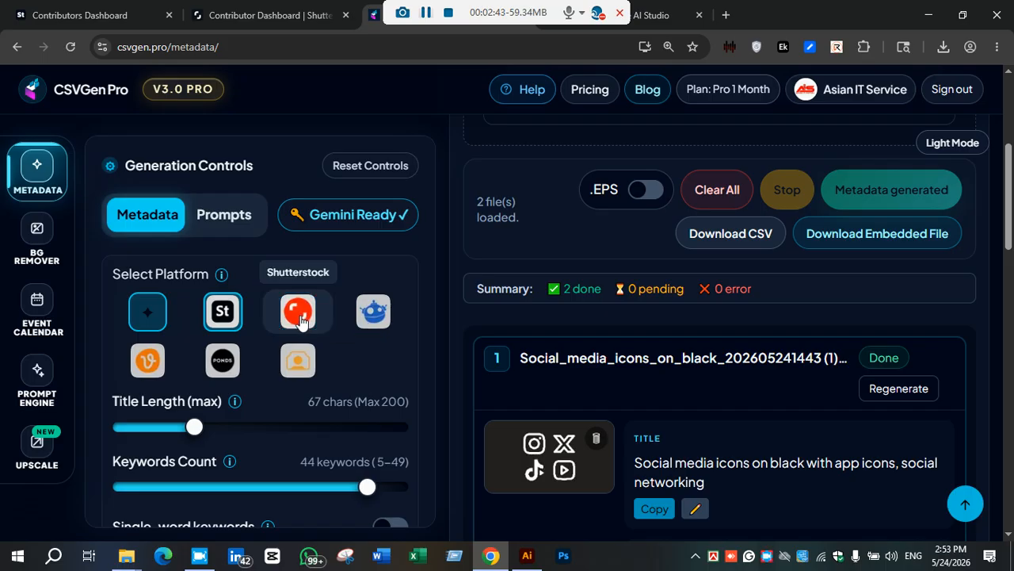
click(735, 236)
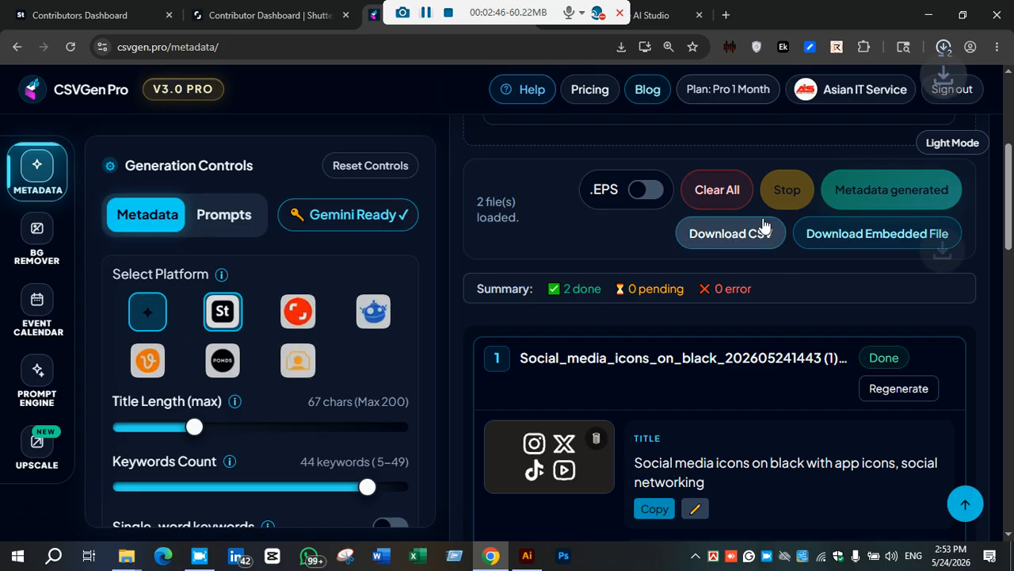
click(944, 48)
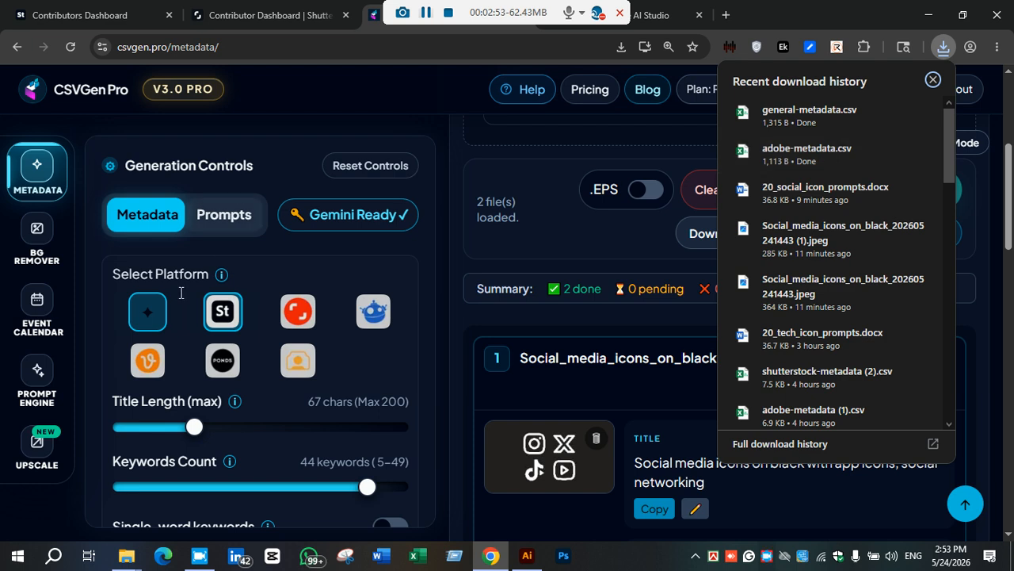
Make Shutterstock the only selected platform, download its metadata CSV and check the file in the recent downloads
click(150, 316)
click(300, 309)
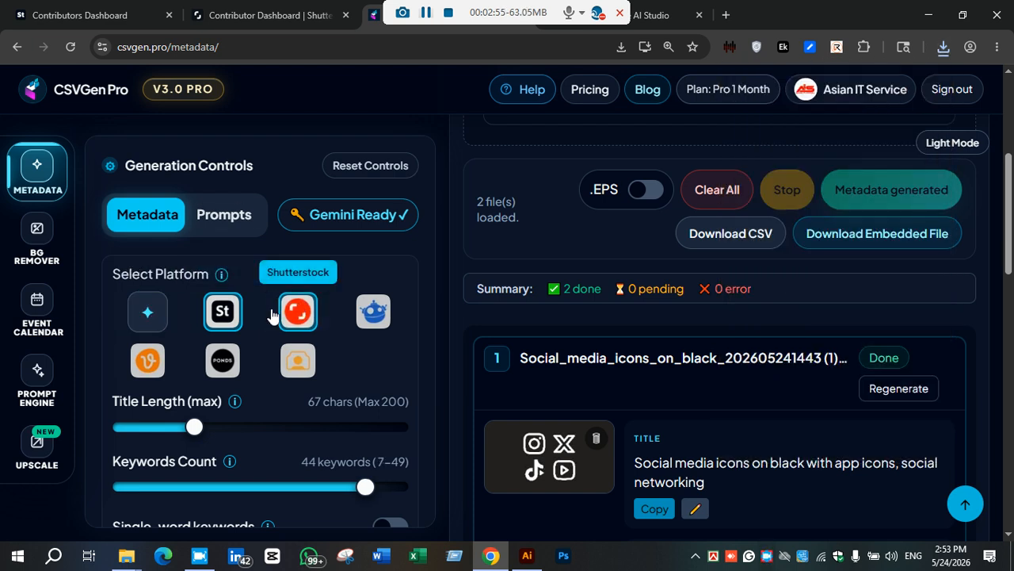
click(734, 250)
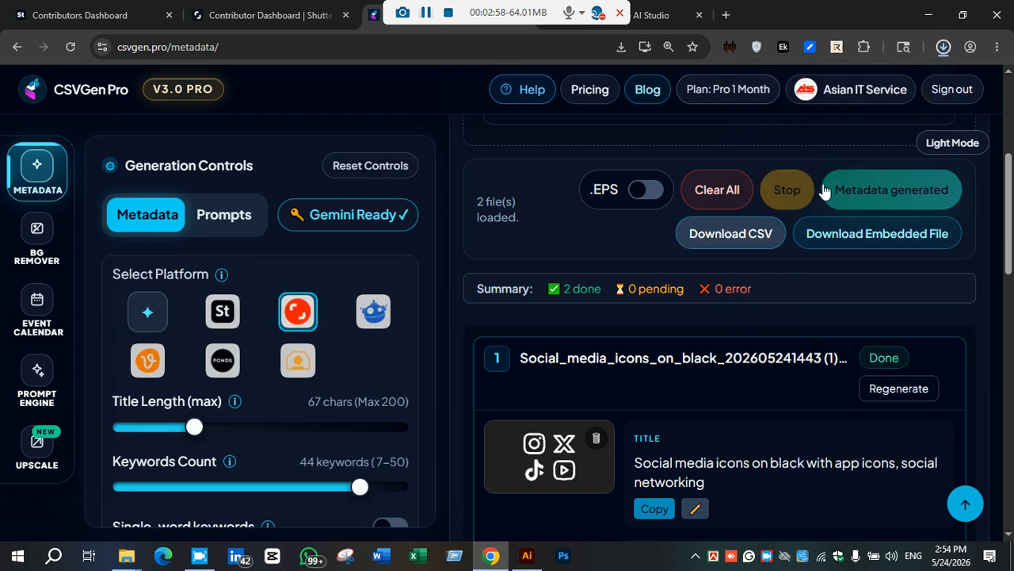
click(945, 55)
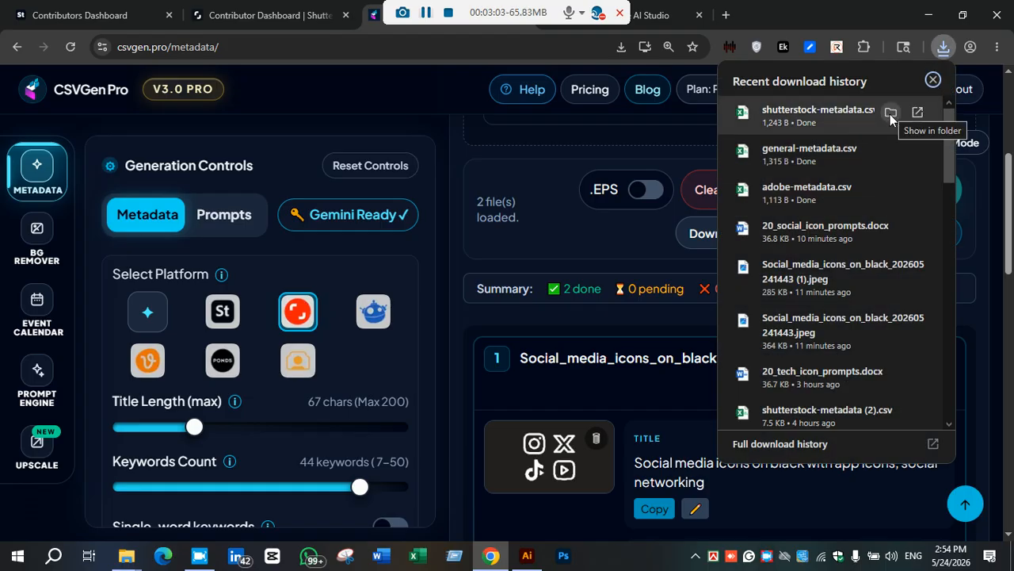
click(275, 127)
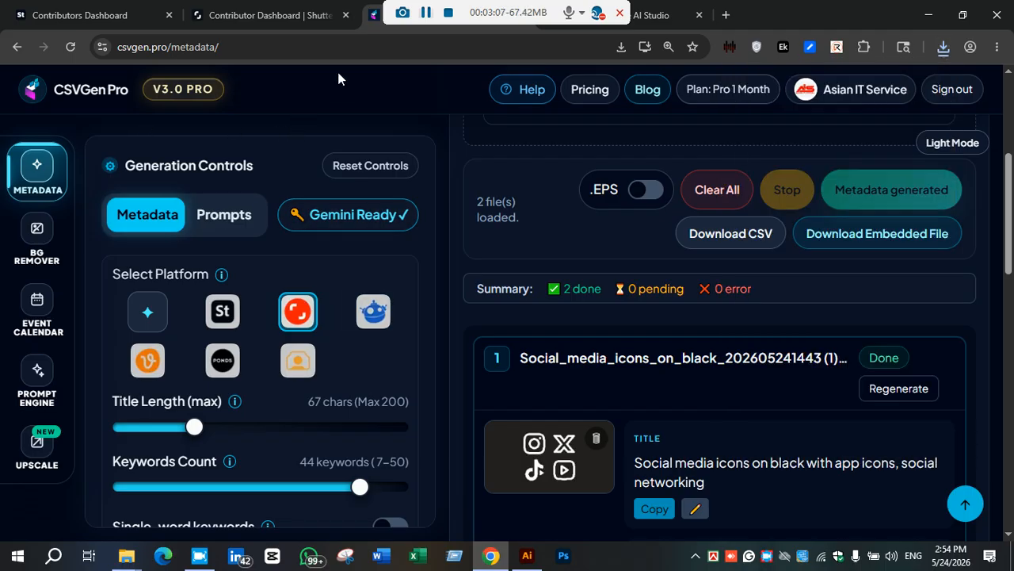